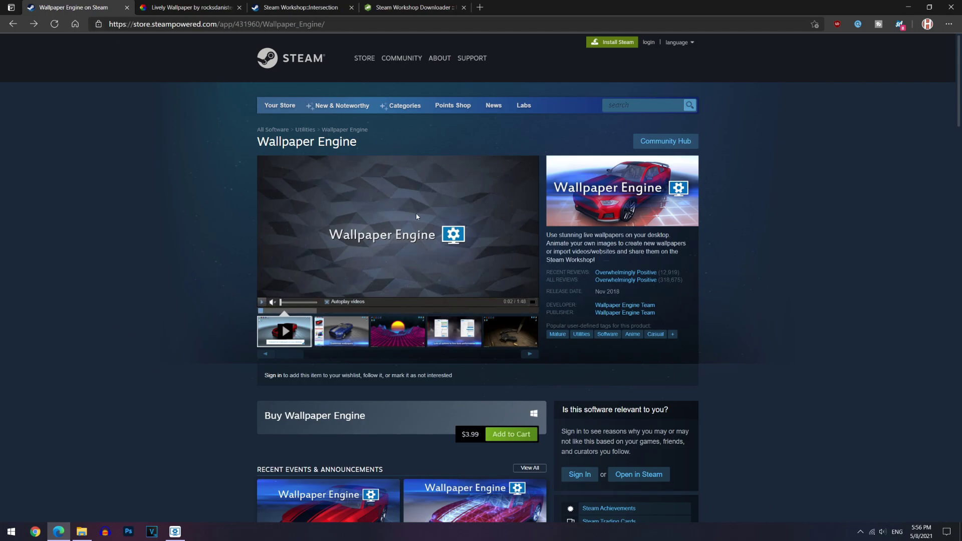
- Look over the Wallpaper Engine store page and the Download section of the Lively Wallpaper site
scroll(445, 214, "down", 3)
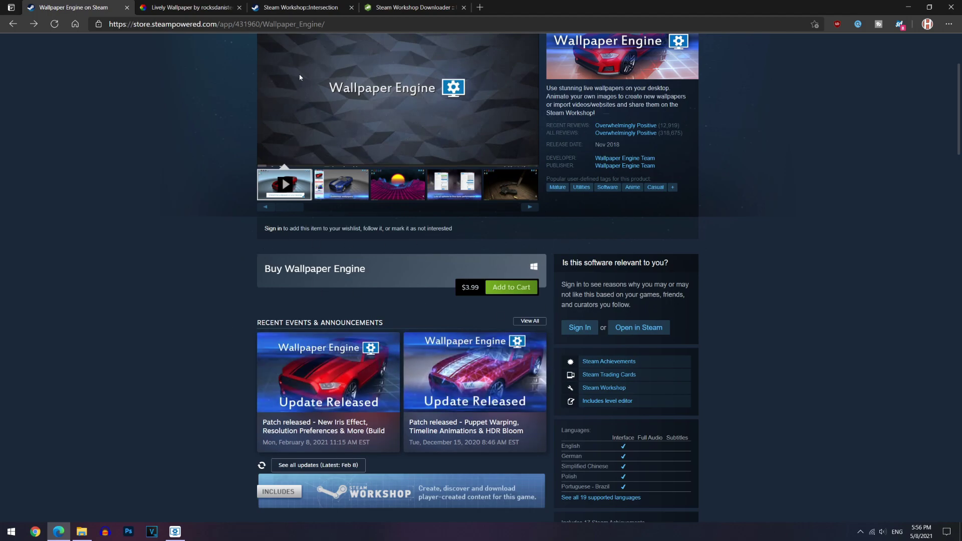
scroll(573, 258, "up", 3)
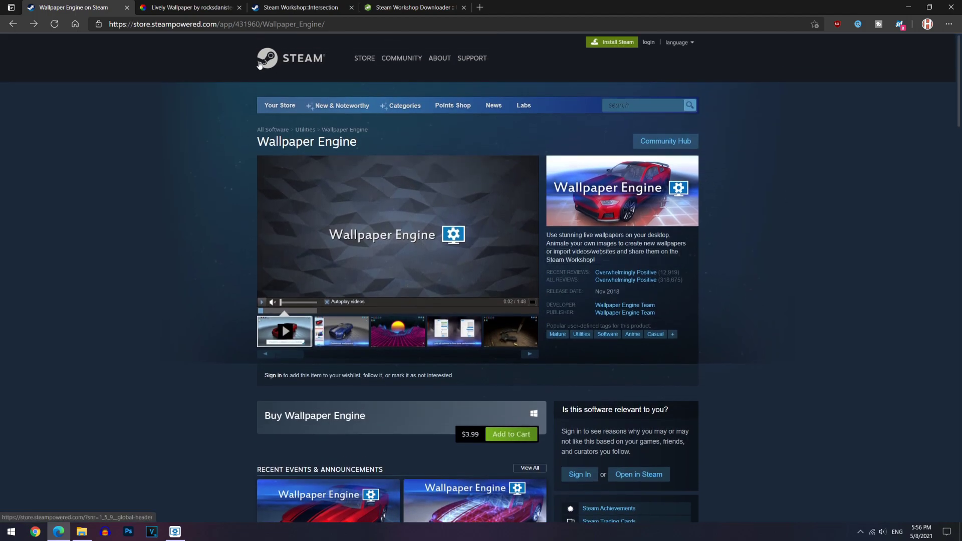
left_click(203, 6)
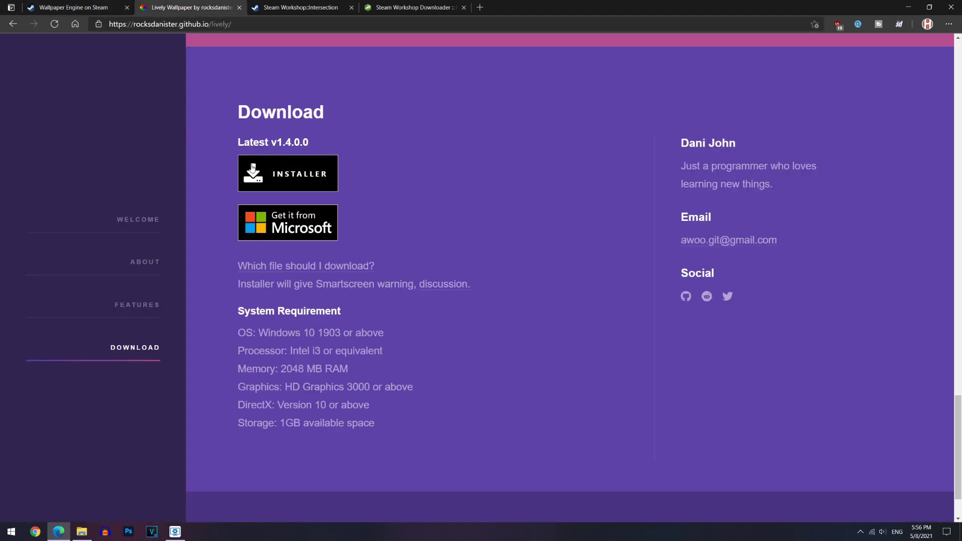
scroll(403, 251, "down", 1)
scroll(397, 386, "up", 3)
key("ctrl+shift+Tab")
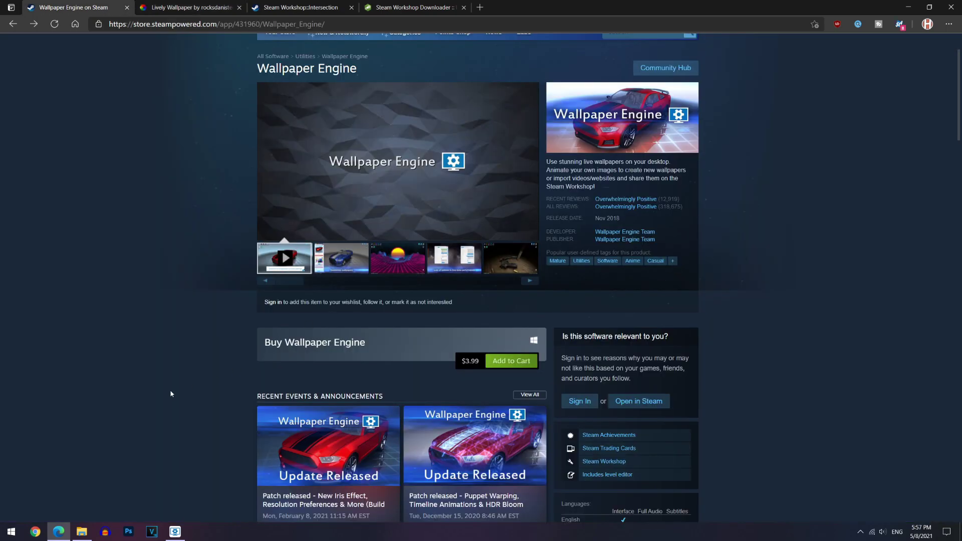
- Switch to Wallpaper Engine, open its performance settings and lower the FPS limit
left_click(175, 530)
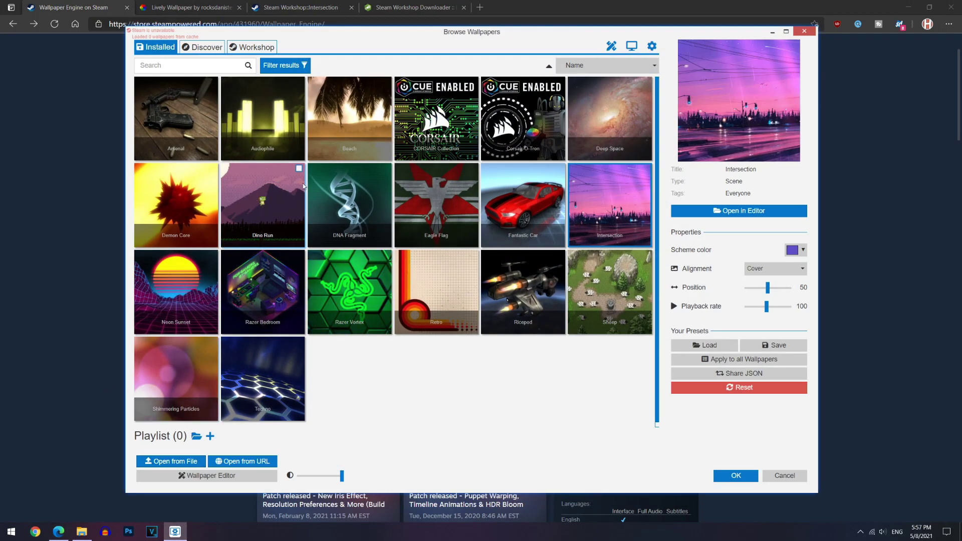
left_click(860, 531)
right_click(878, 475)
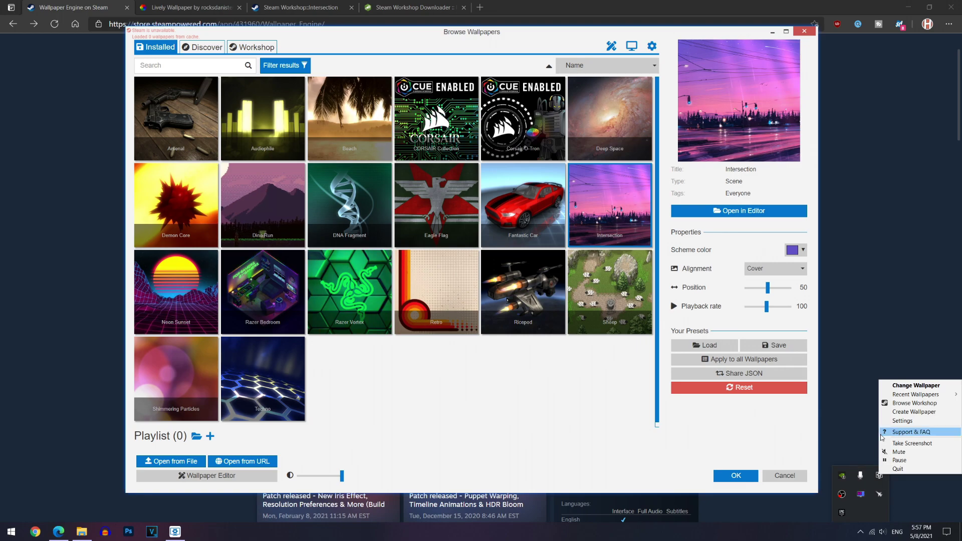
left_click(902, 421)
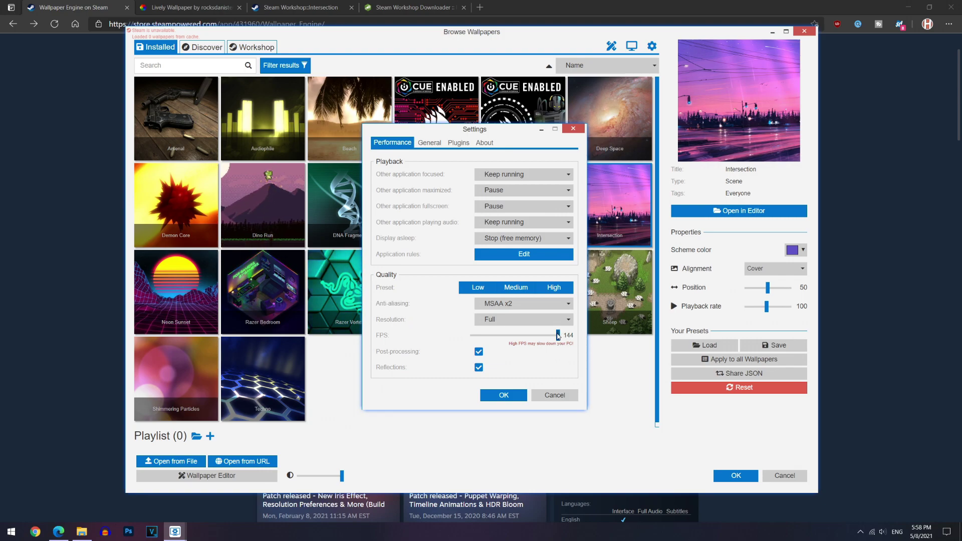
left_click_drag(558, 336, 541, 346)
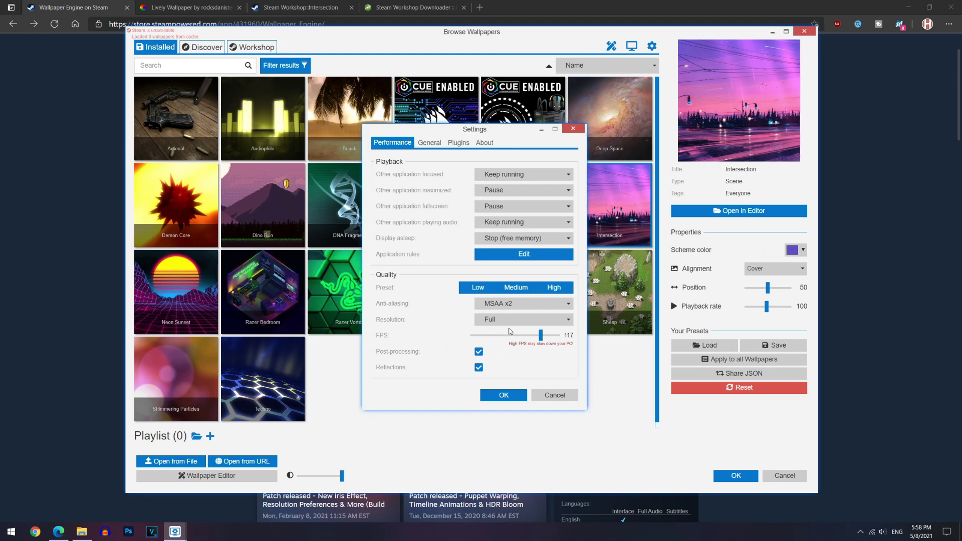
left_click_drag(541, 335, 505, 332)
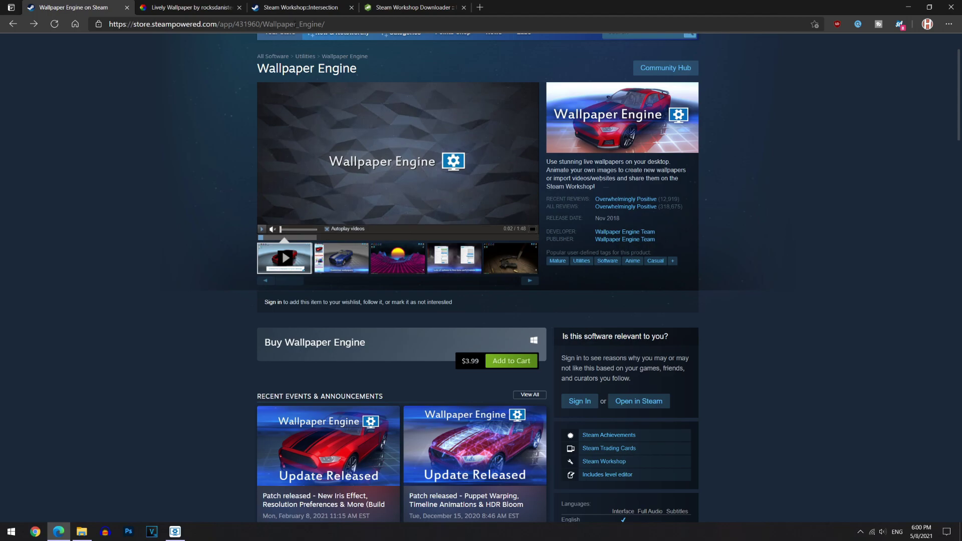
- Copy the address of the Intersection workshop page and paste it into Steam Workshop Downloader in place of the existing link
left_click(300, 7)
left_click(107, 308)
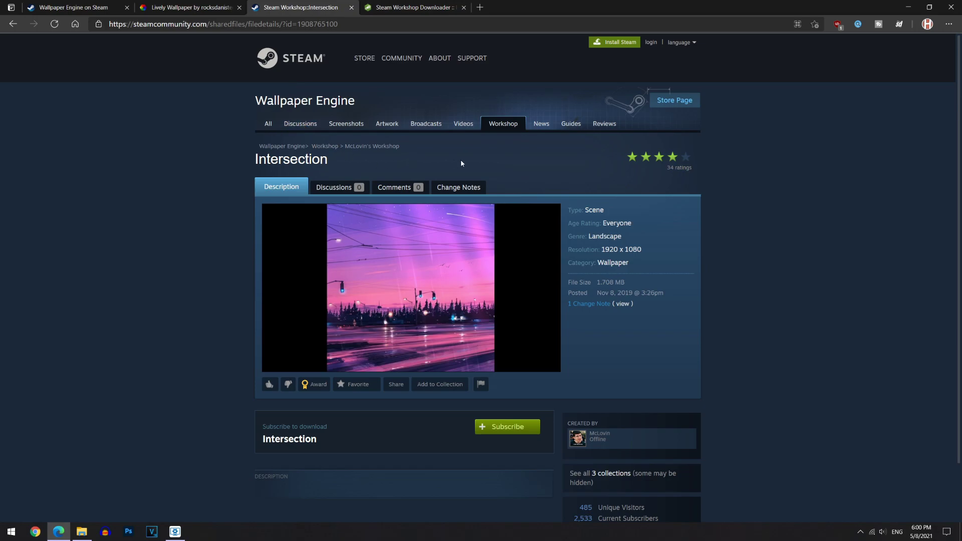
right_click(168, 24)
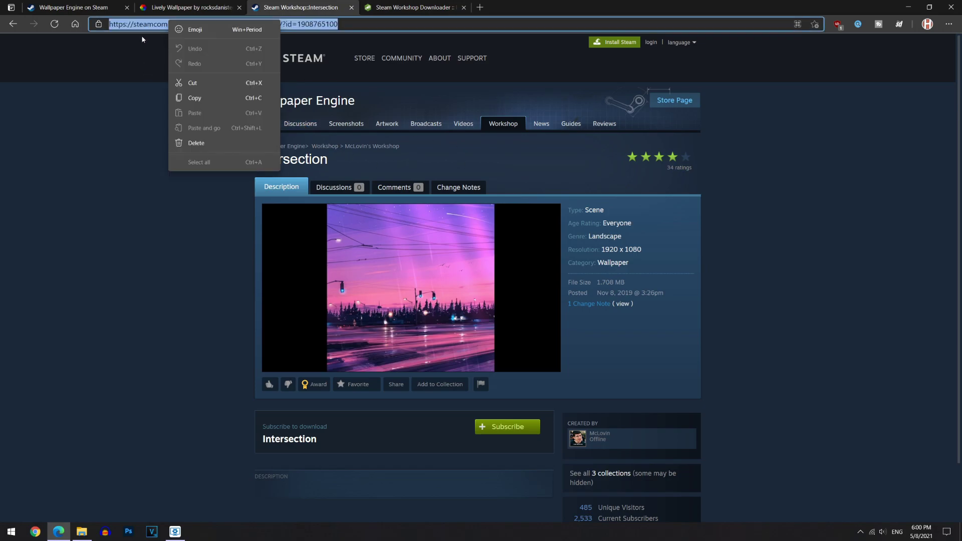
left_click(191, 98)
left_click(388, 6)
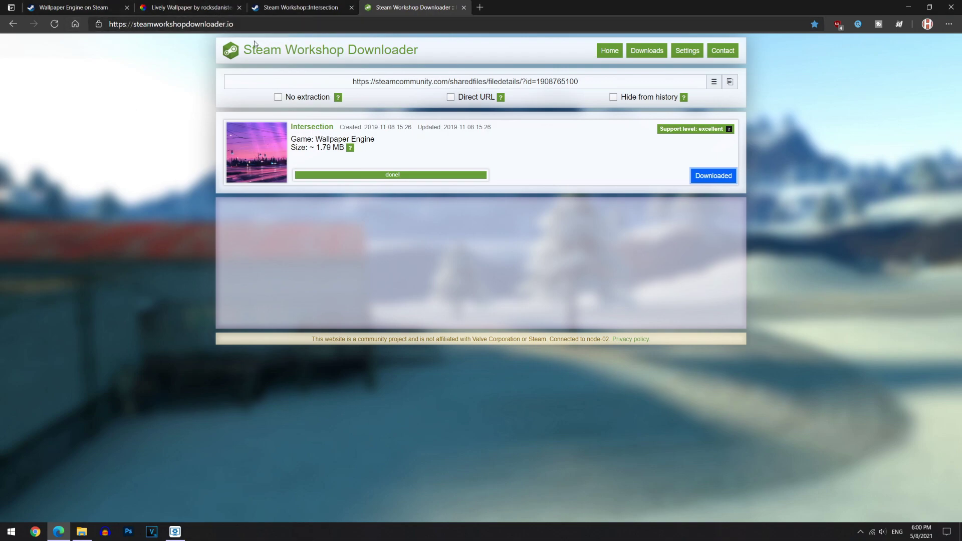
left_click_drag(553, 81, 479, 77)
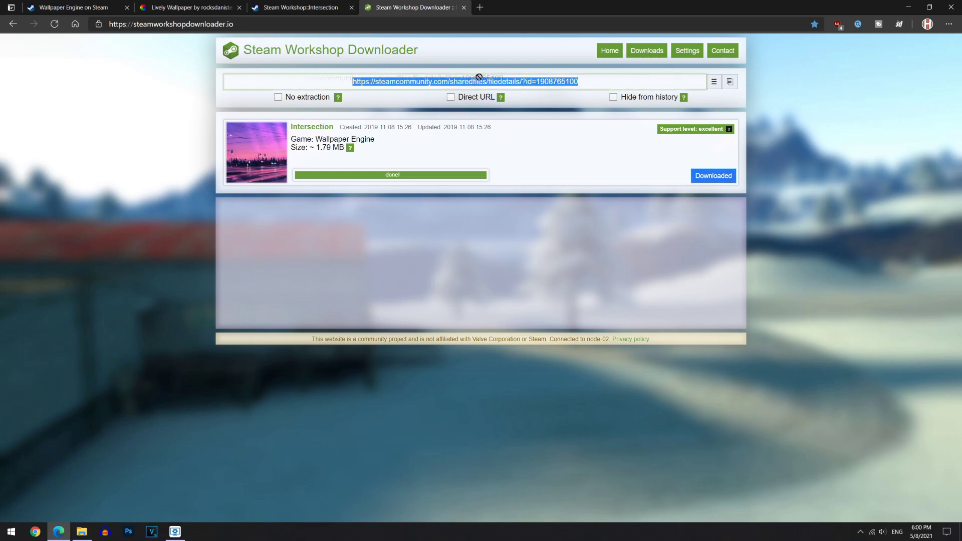
right_click(387, 78)
left_click(443, 136)
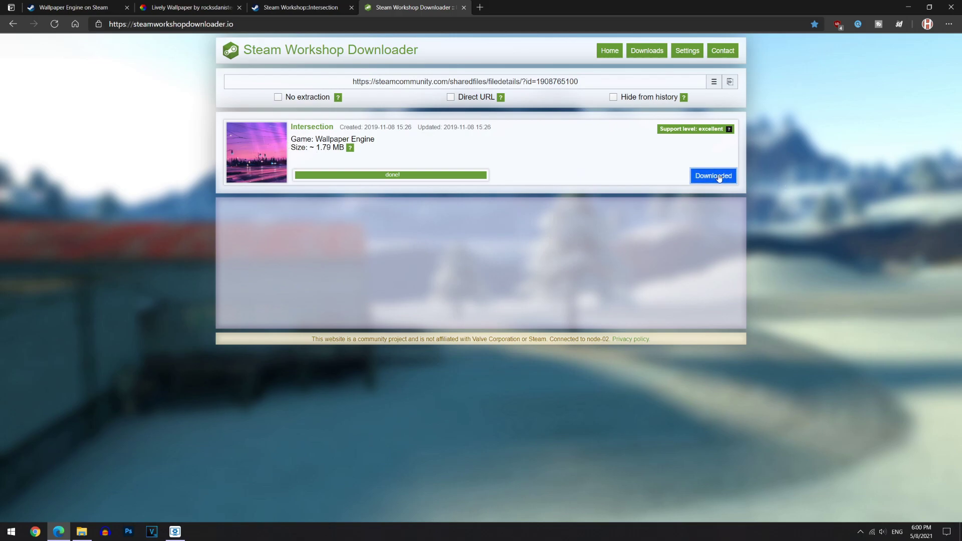
left_click(719, 179)
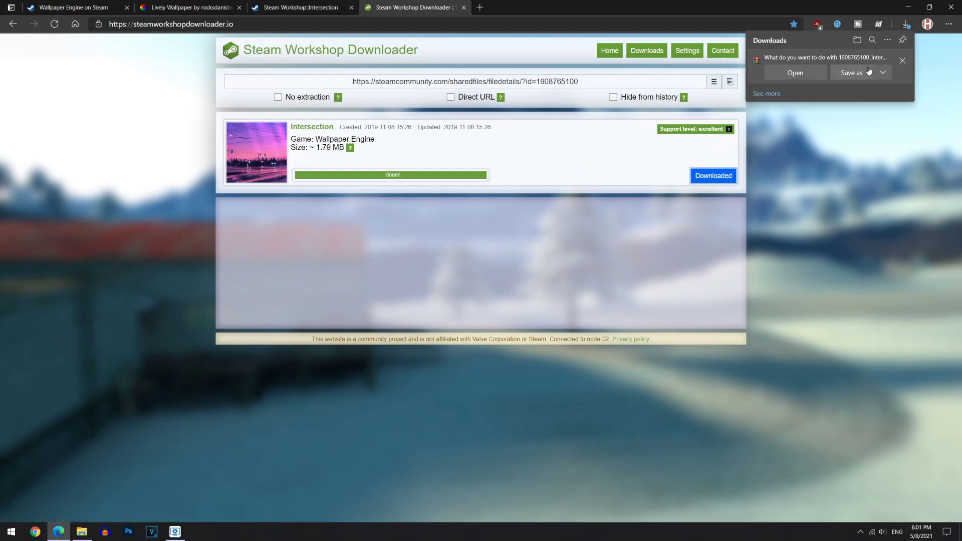
left_click(850, 73)
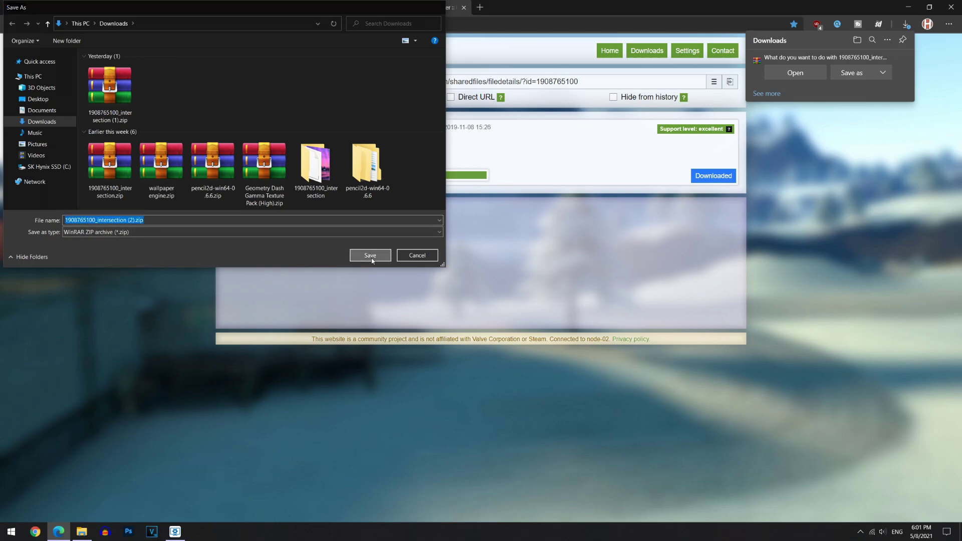
left_click(372, 254)
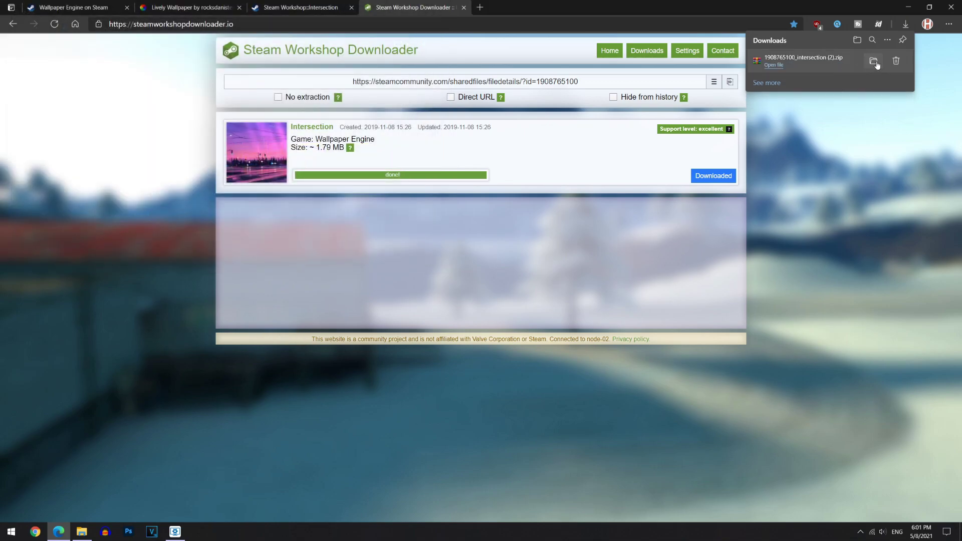
left_click(875, 62)
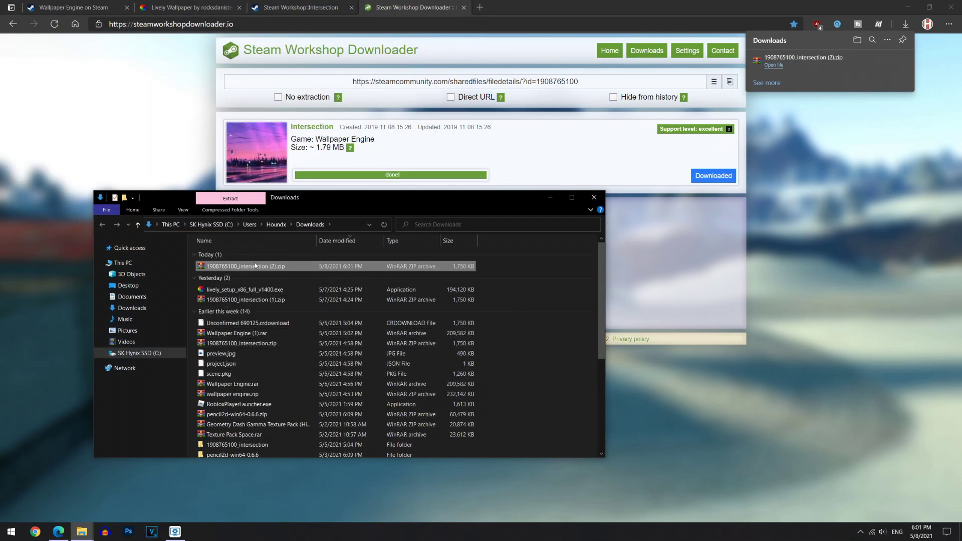
right_click(271, 270)
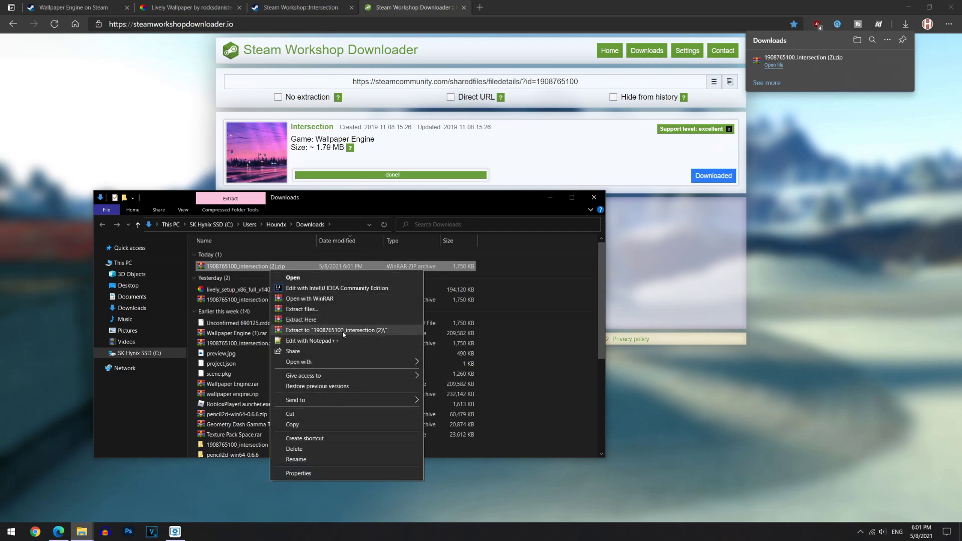
left_click(306, 335)
right_click(258, 286)
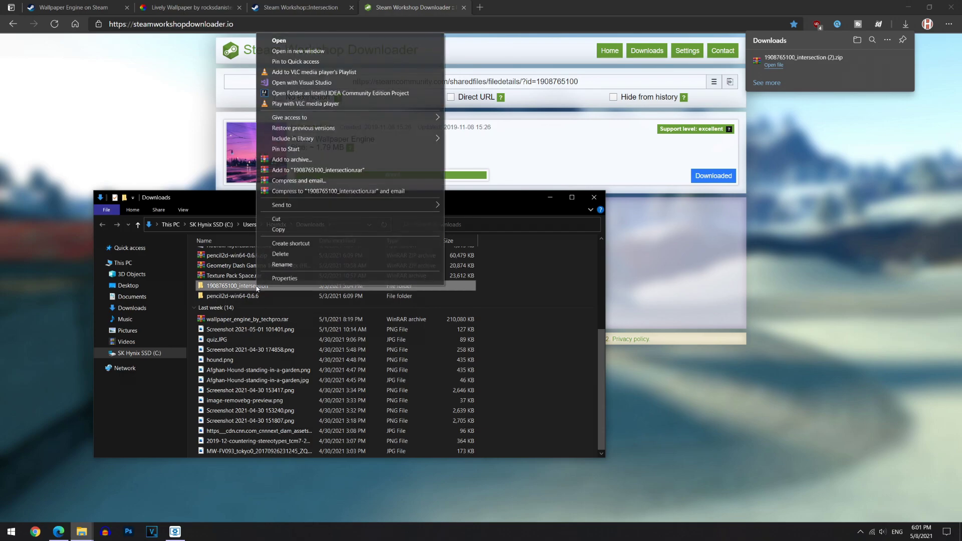
left_click(295, 230)
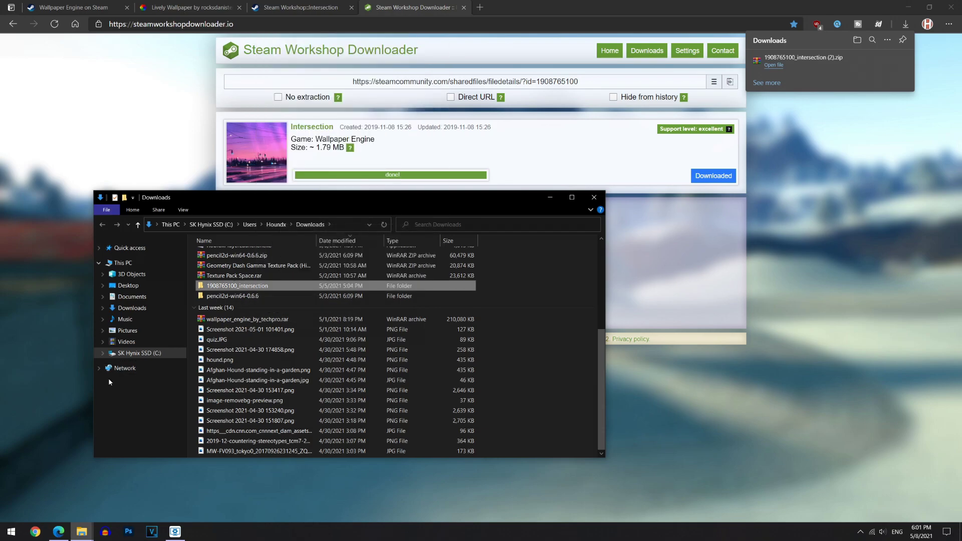
- Go to the Program Files\Wallpaper Engine\projects\defaultprojects folder on drive C and bring up the option for pasting the copied wallpaper folder
left_click(139, 354)
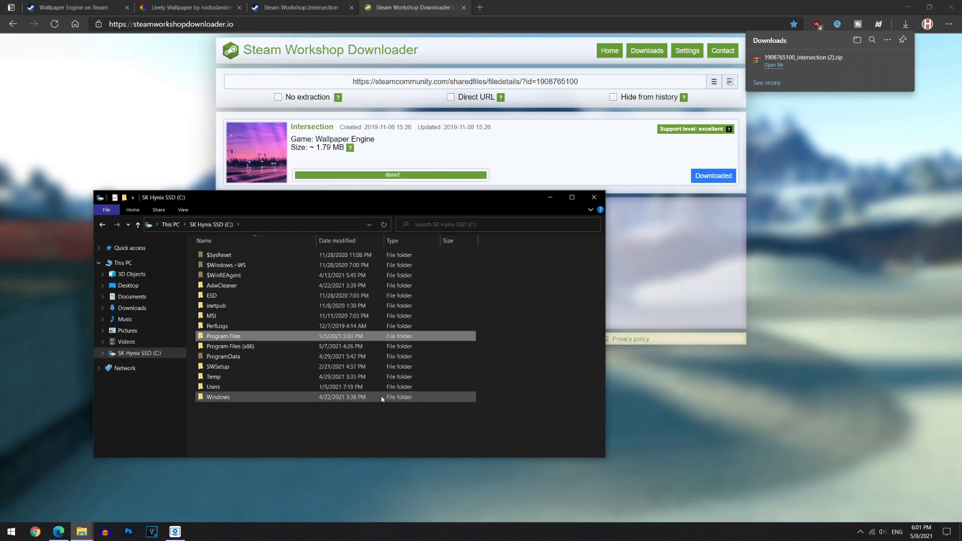
double_click(218, 337)
scroll(326, 371, "down", 5)
scroll(325, 371, "down", 5)
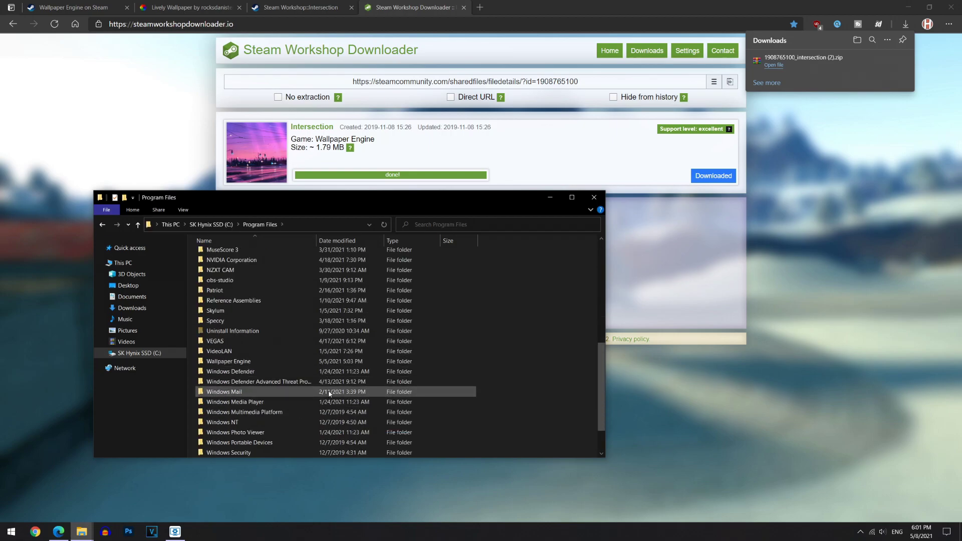
double_click(236, 324)
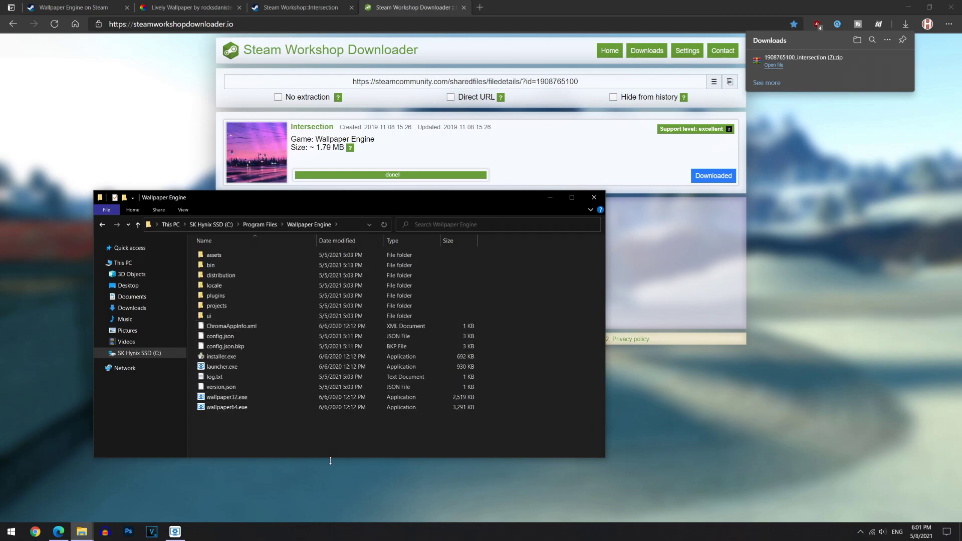
mouse_move(262, 432)
left_mouse_down()
mouse_move(194, 300)
mouse_move(267, 441)
left_mouse_up()
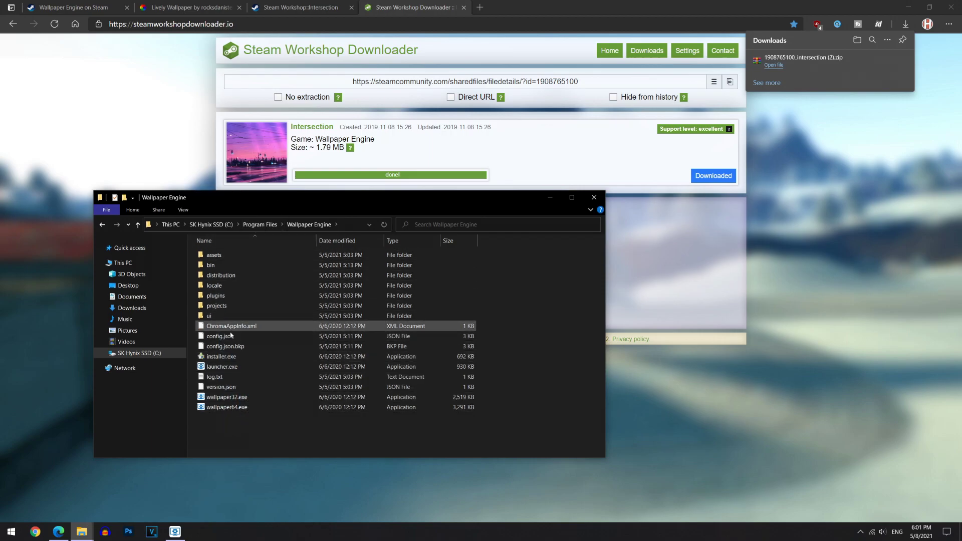
left_click_drag(403, 430, 289, 444)
double_click(220, 305)
double_click(239, 255)
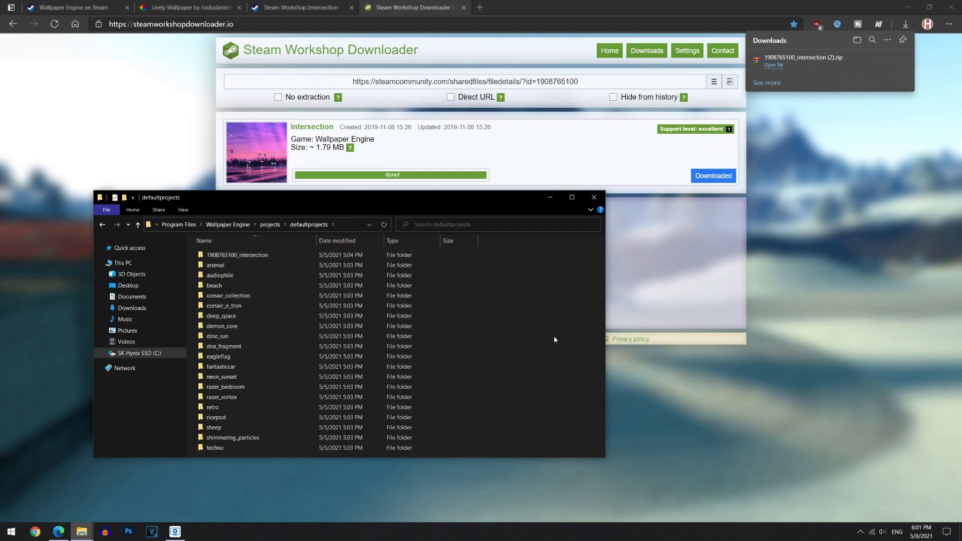
right_click(511, 337)
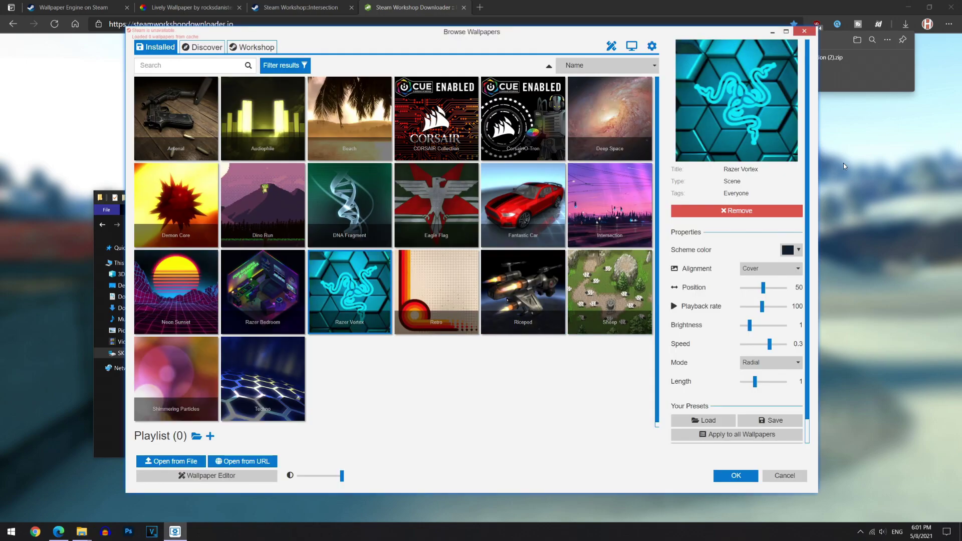
- Close and reopen Wallpaper Engine's wallpaper browser, and choose the Intersection wallpaper
left_click(803, 31)
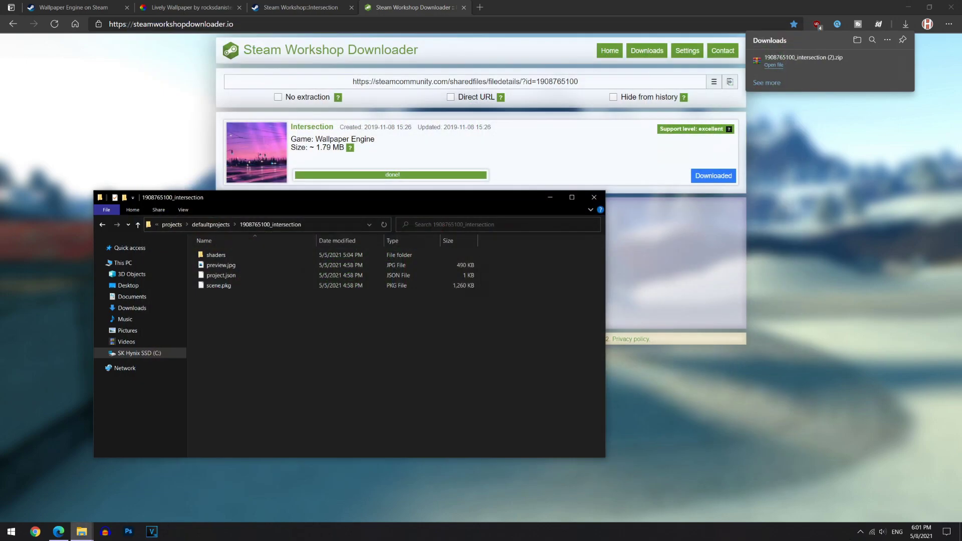
left_click(859, 532)
right_click(842, 510)
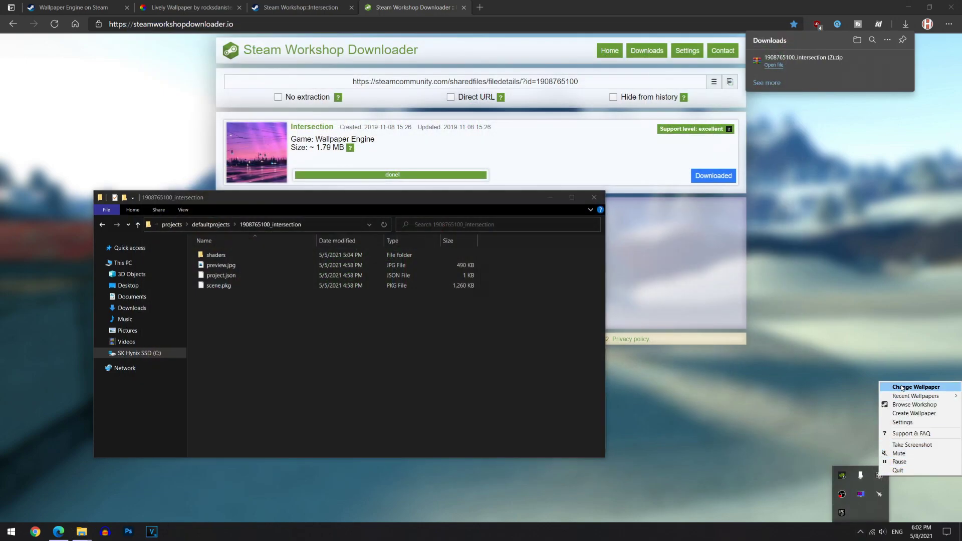
left_click(901, 387)
left_click(652, 47)
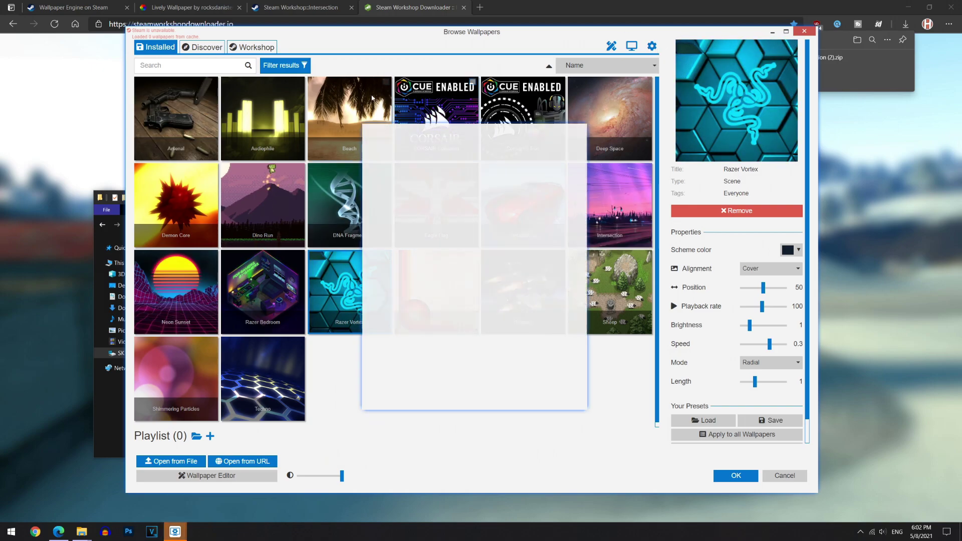
left_click(575, 129)
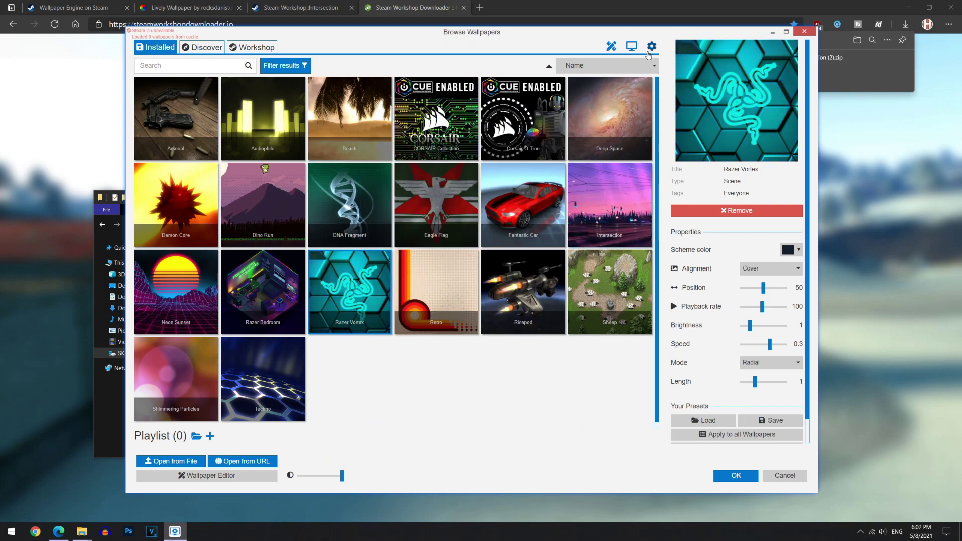
left_click(596, 246)
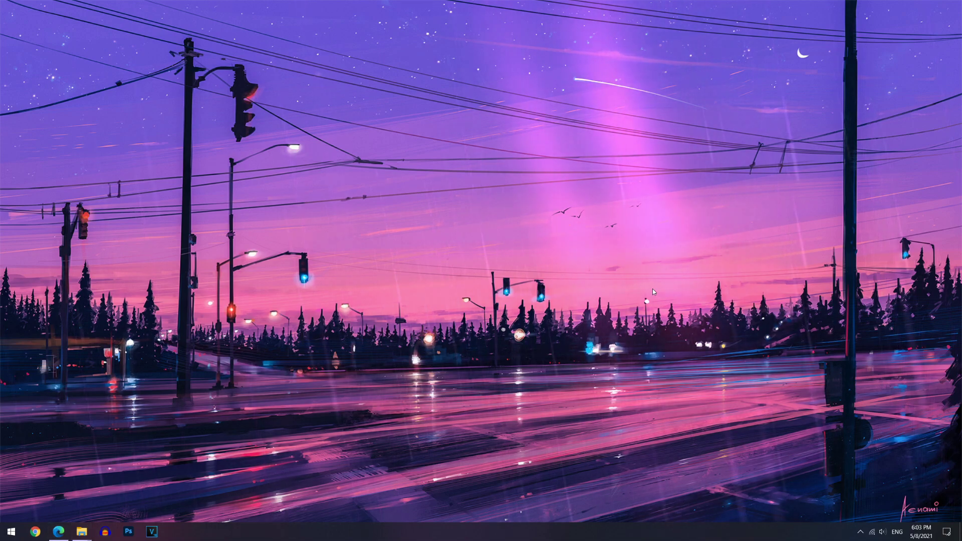
- Quit Wallpaper Engine and switch to Lively Wallpaper
left_click(860, 532)
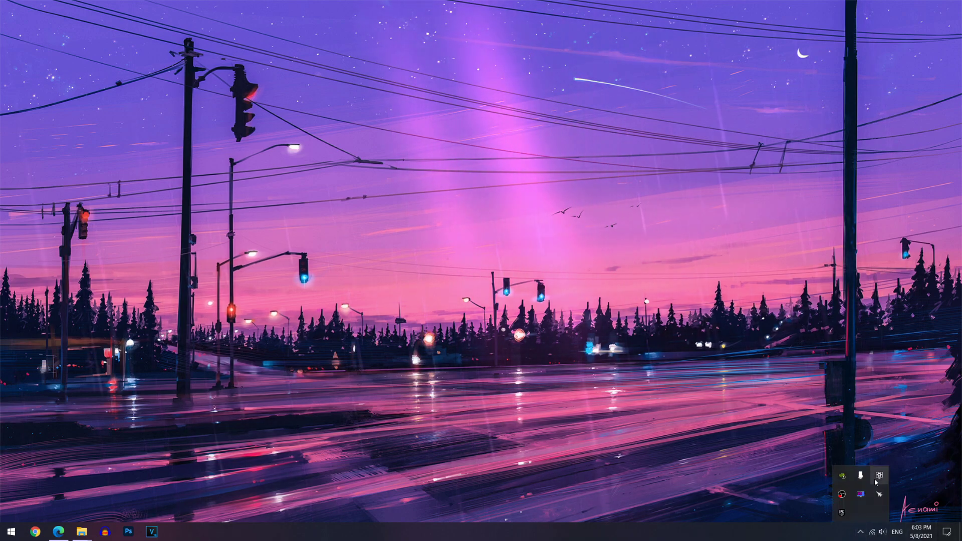
right_click(878, 475)
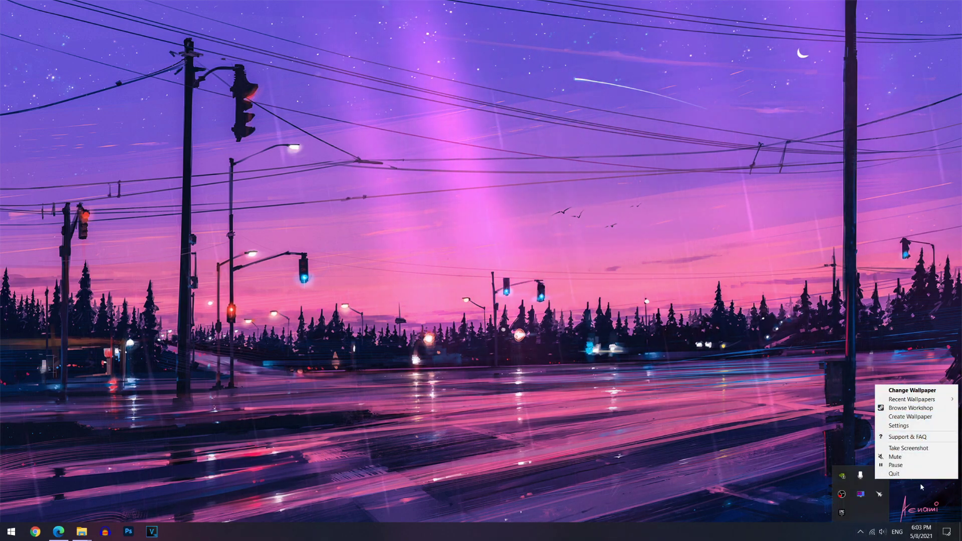
left_click(754, 485)
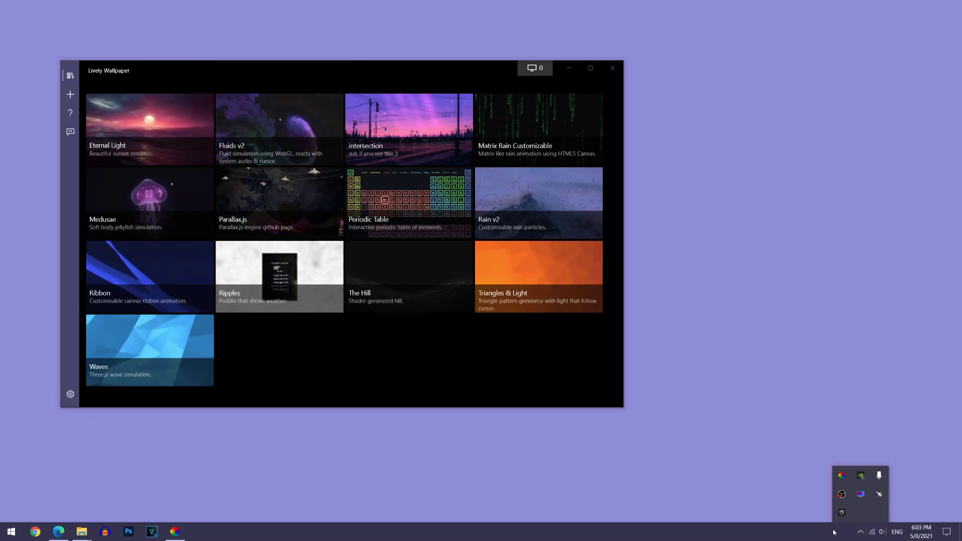
- Bring up Lively Wallpaper's background-app options from the hidden notification icons and open its wallpaper library
right_click(844, 470)
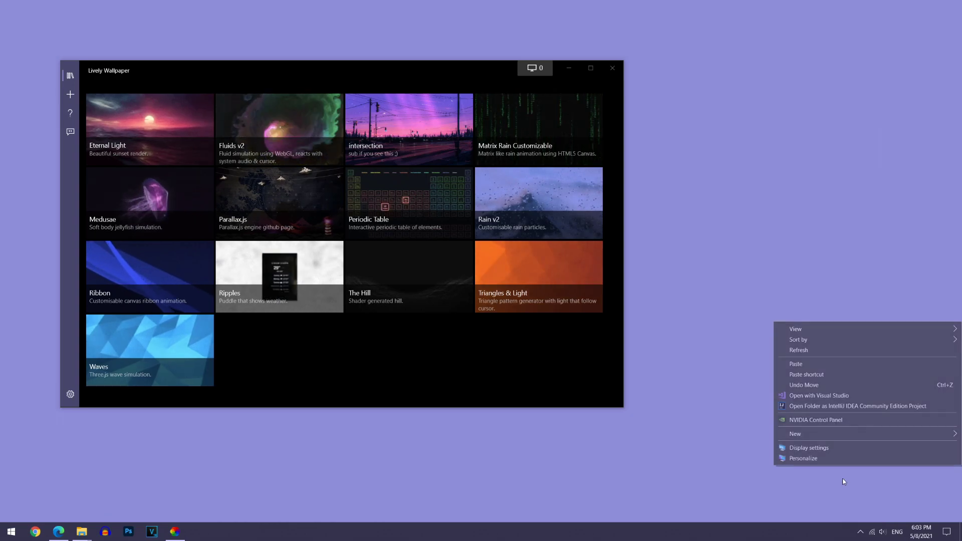
left_click(859, 532)
right_click(842, 476)
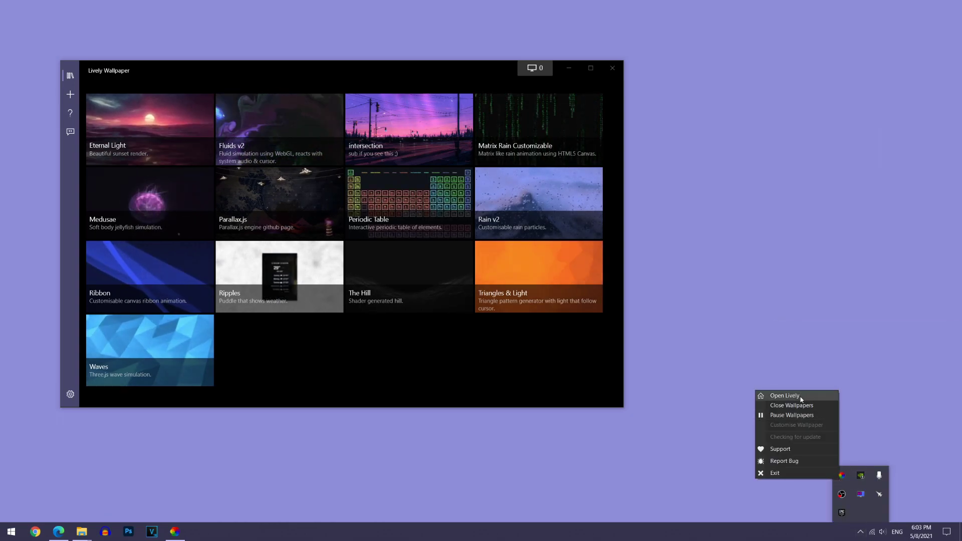
left_click(790, 395)
- Set Eternal Light as the live desktop wallpaper and move the library window aside to reveal it
left_click(135, 134)
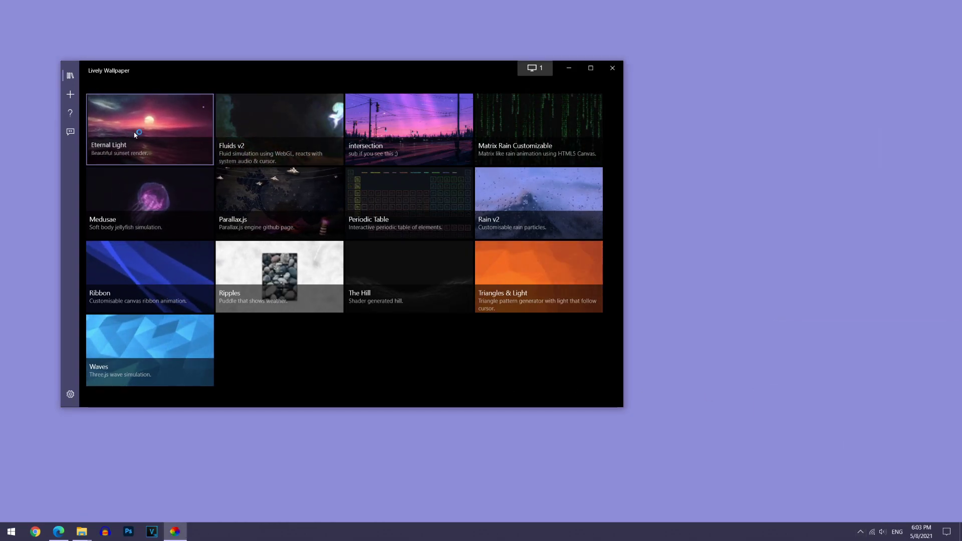
left_click(409, 201)
left_click(149, 136)
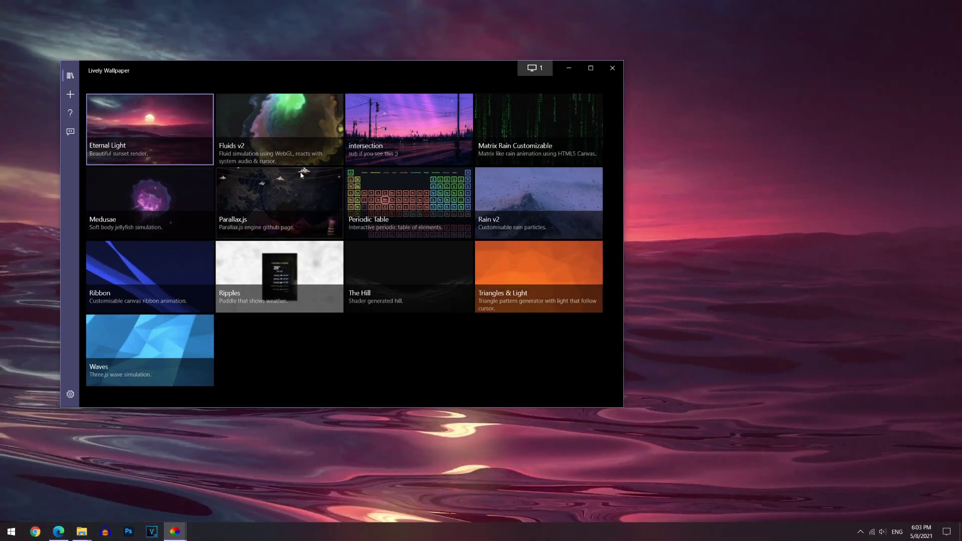
left_click_drag(284, 70, 419, 348)
left_click(495, 297)
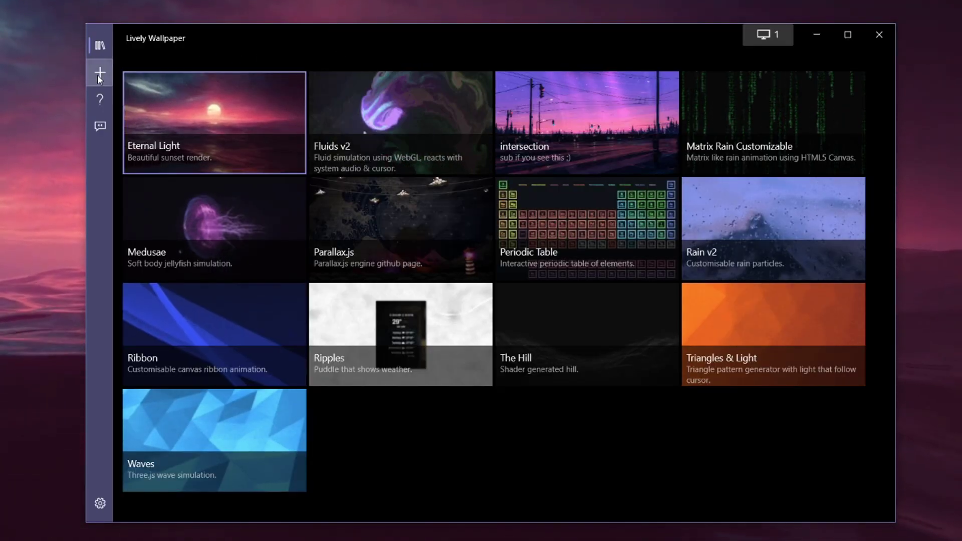
- Add a new wallpaper from the file intersection.mp4 in the Videos\obs captures folder
left_click(99, 75)
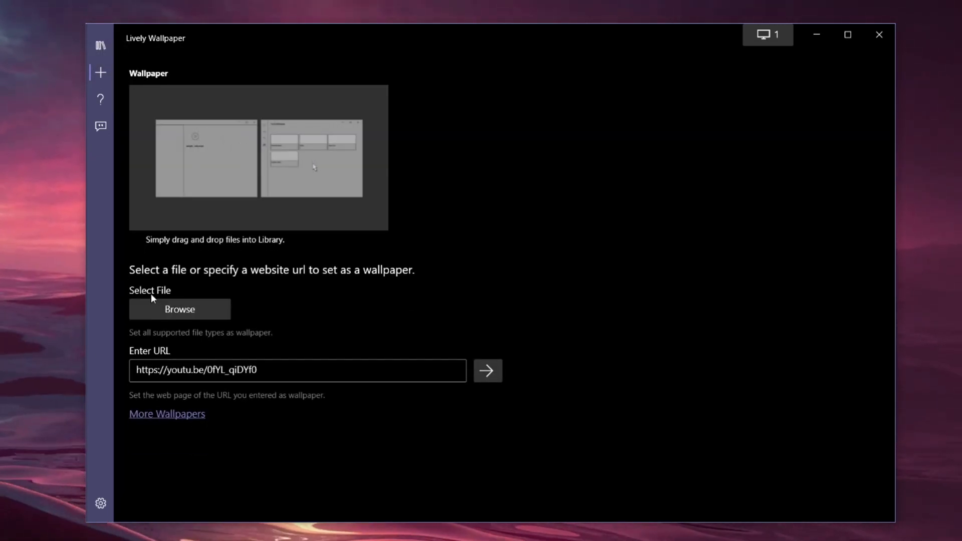
left_click(167, 306)
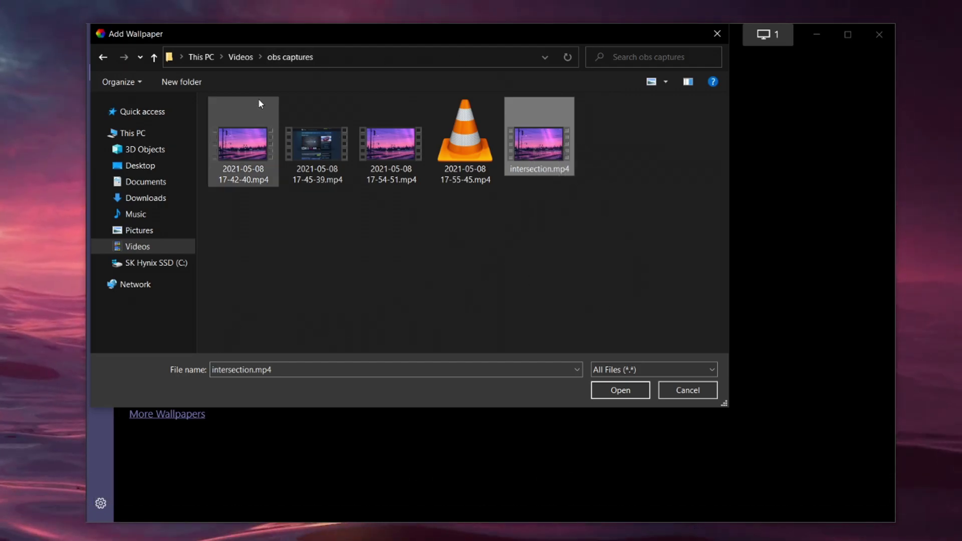
left_click_drag(368, 31, 475, 98)
left_click_drag(403, 100, 404, 14)
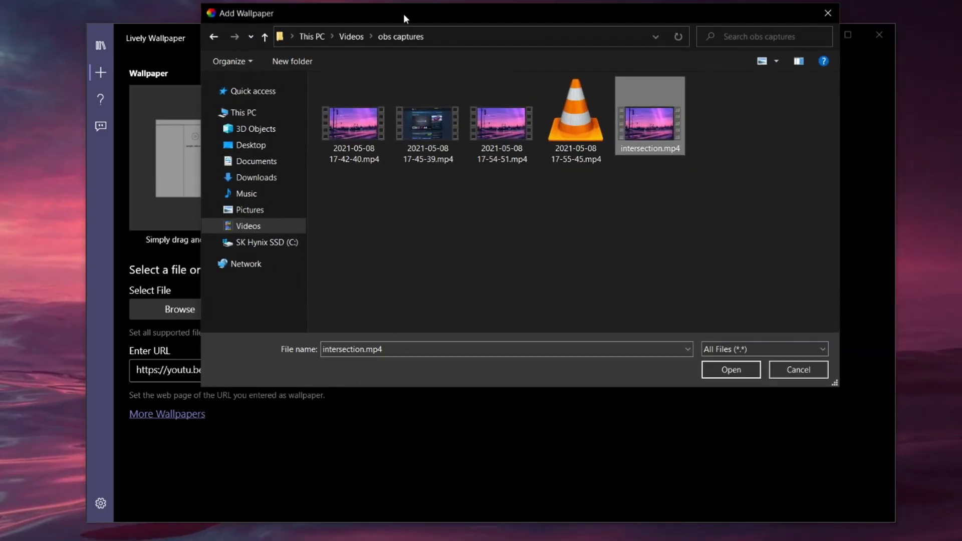
double_click(666, 134)
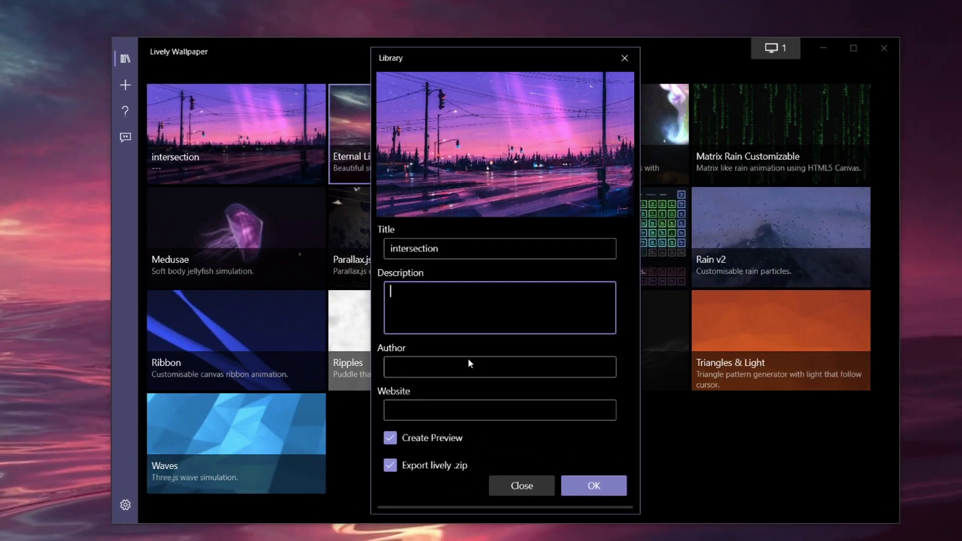
- Turn off Export lively .zip for the intersection wallpaper, confirm its library entry, and minimise the window to view the desktop
left_click(441, 407)
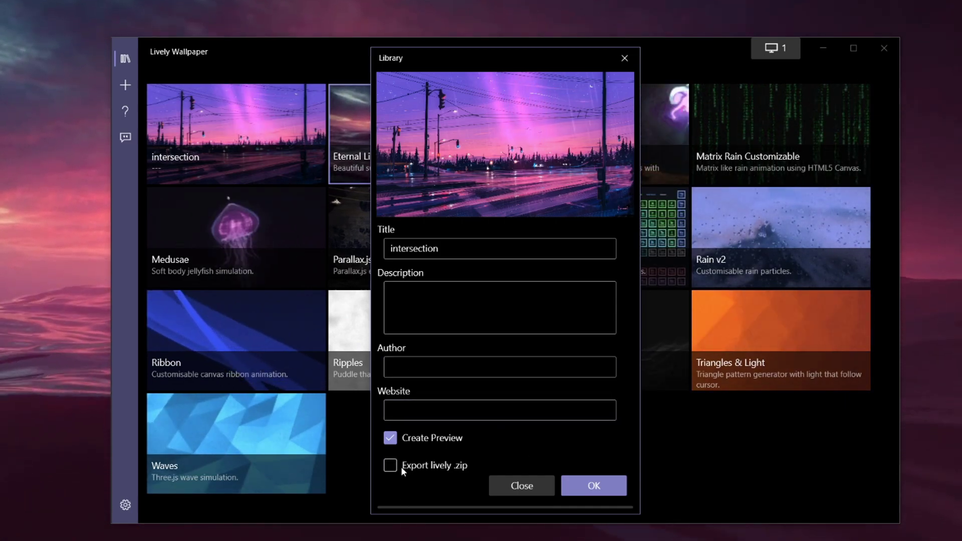
left_click(594, 486)
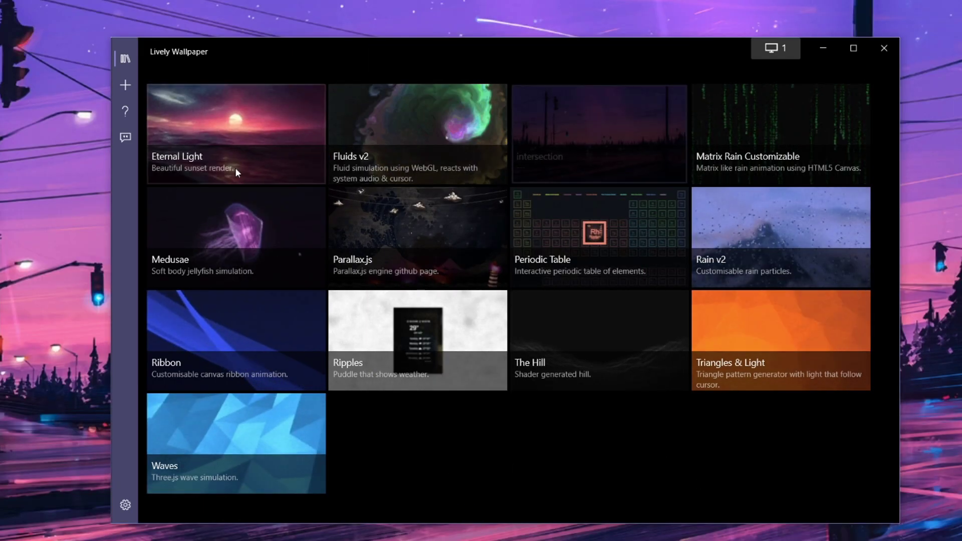
left_click(825, 49)
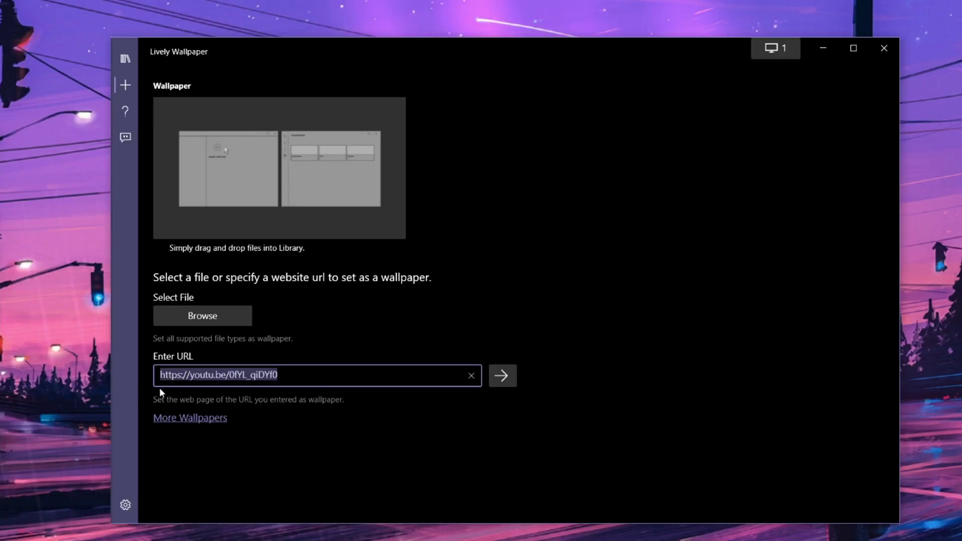
type("https://youtu.be/0fYL_qiDYf0")
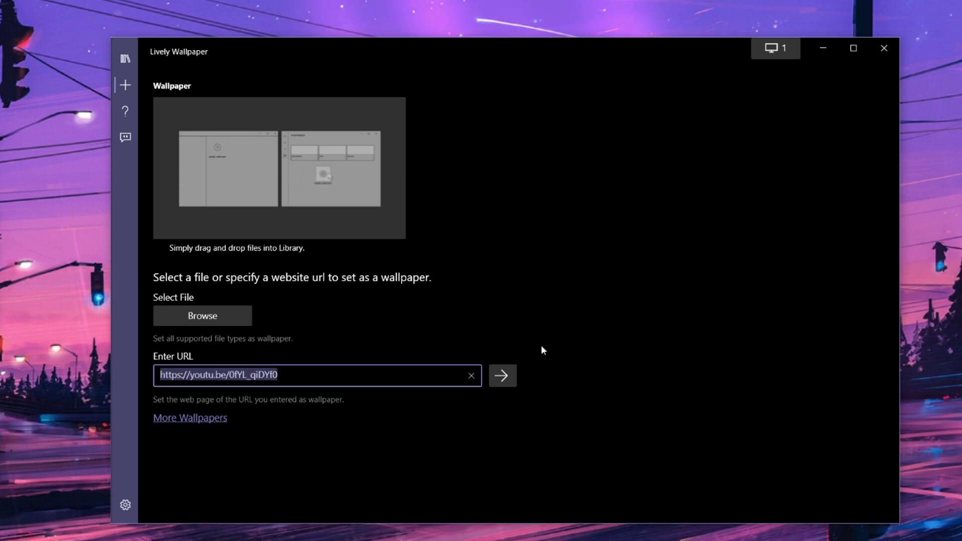
left_click(502, 376)
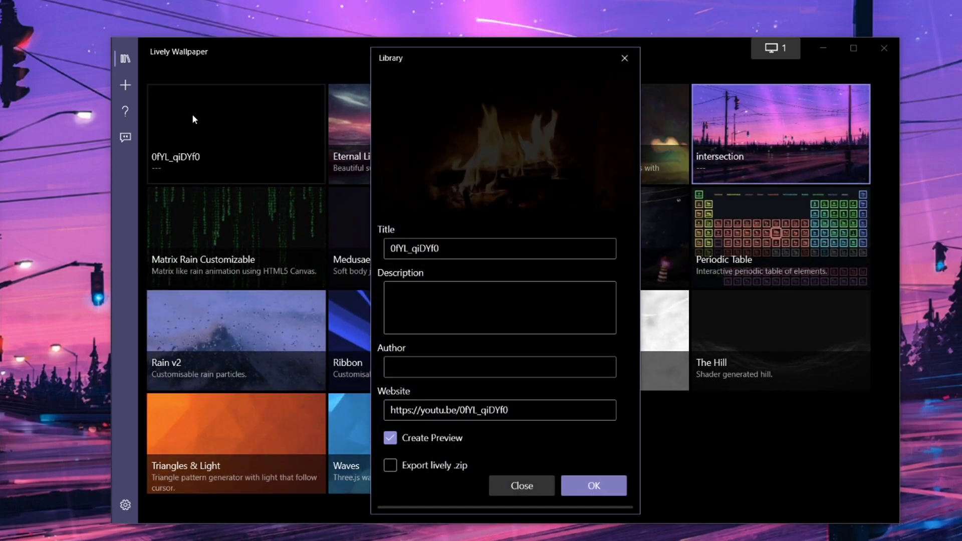
left_click(605, 249)
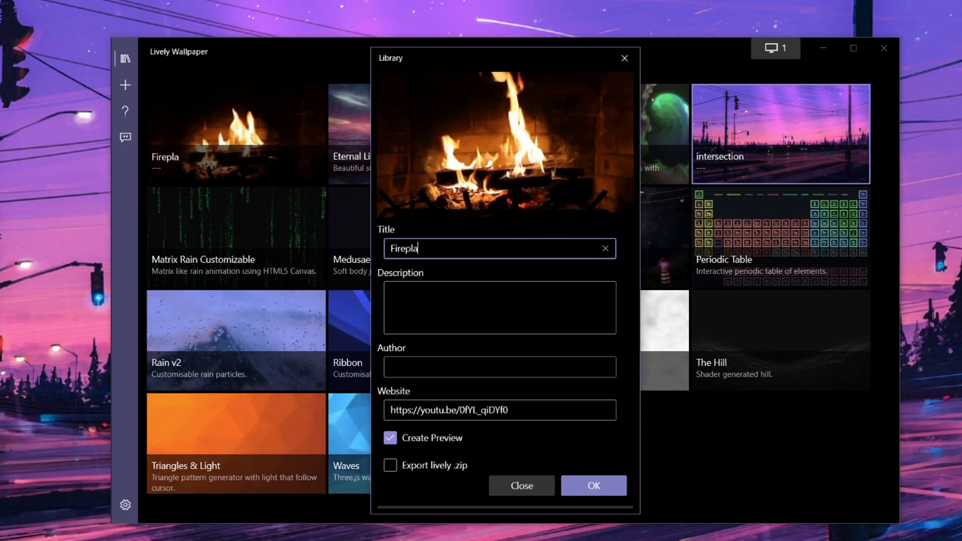
left_click(593, 485)
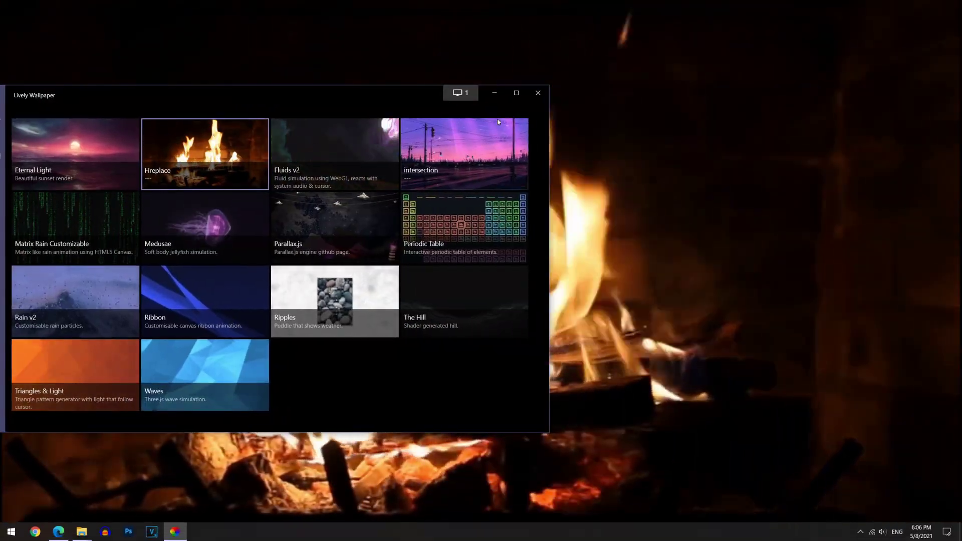
left_click(496, 94)
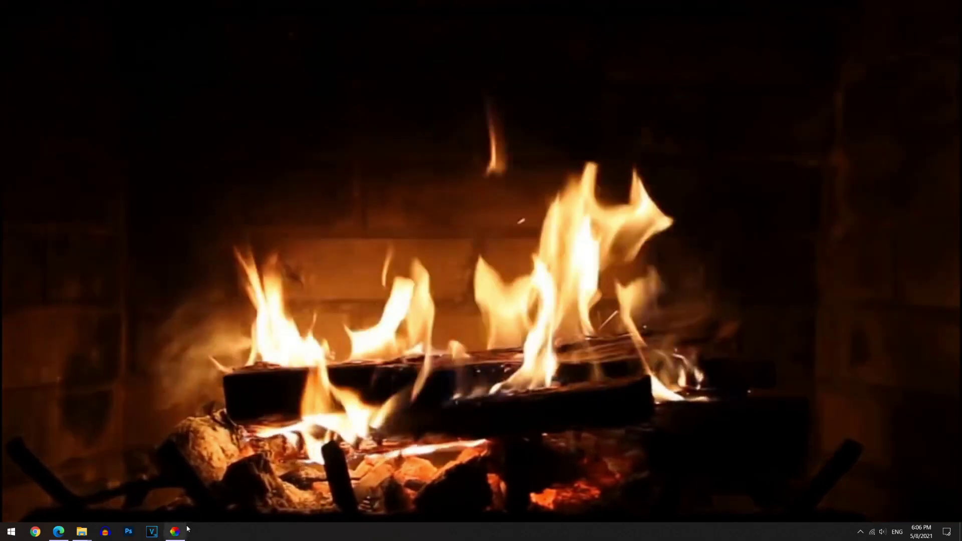
- Restore the Lively Wallpaper window, move it nearer the middle of the desktop, and open the page for adding wallpapers
left_click(180, 527)
left_click_drag(136, 97, 309, 99)
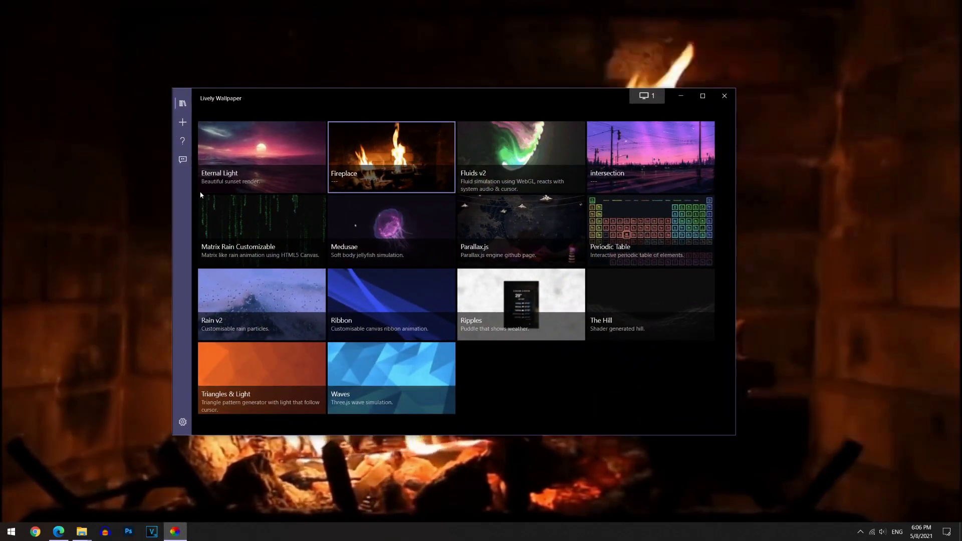
left_click(189, 127)
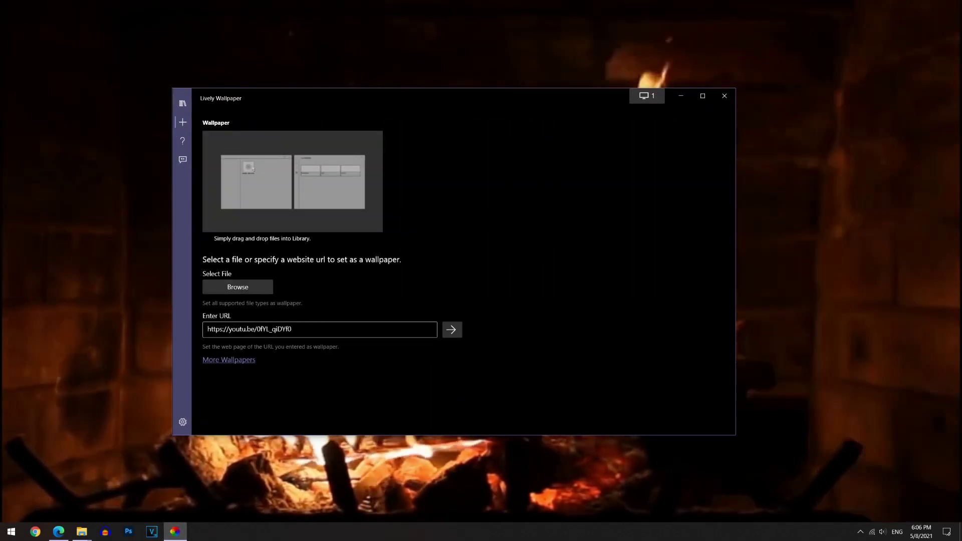